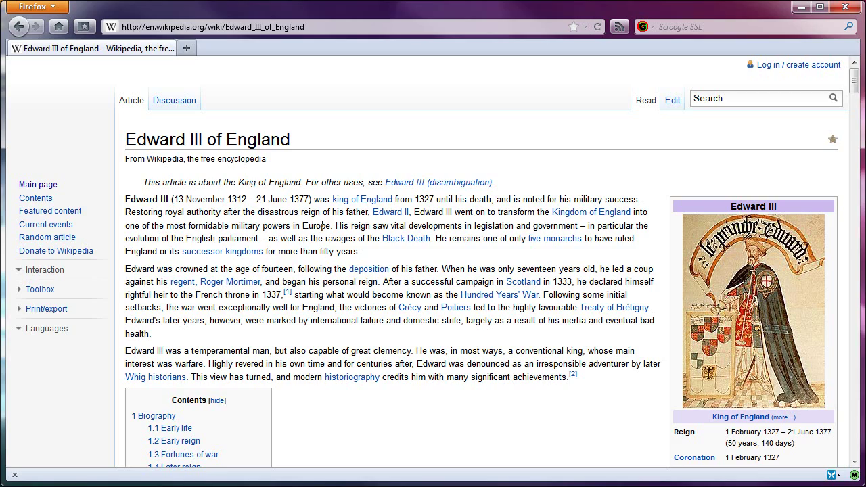
Zoom the Edward III article in to about 150% with Ctrl+Plus
key("ctrl+plus")
key("ctrl+plus")
key("ctrl+plus")
key("ctrl+plus")
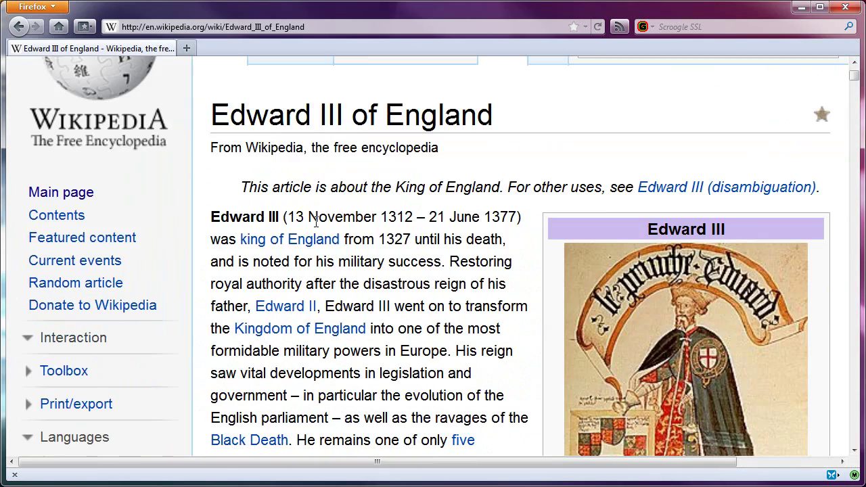
scroll(315, 224, "down", 5)
scroll(390, 318, "up", 6)
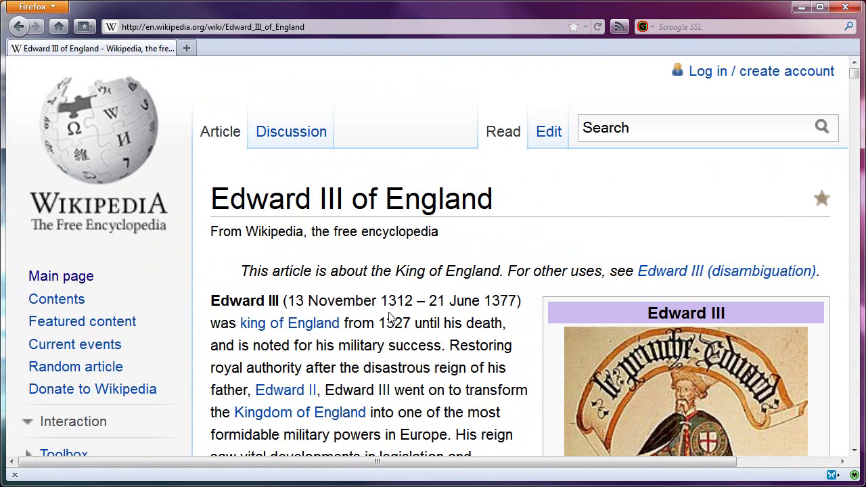
scroll(413, 280, "down", 2)
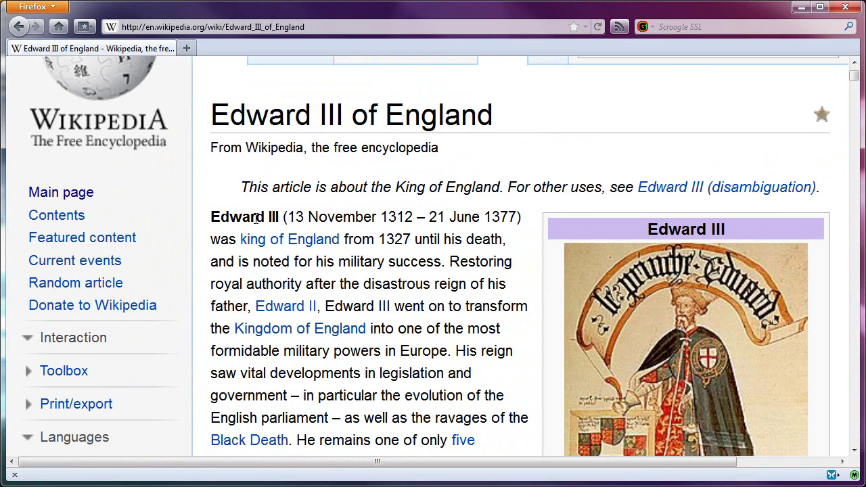
left_click_drag(230, 217, 486, 220)
left_click(486, 221)
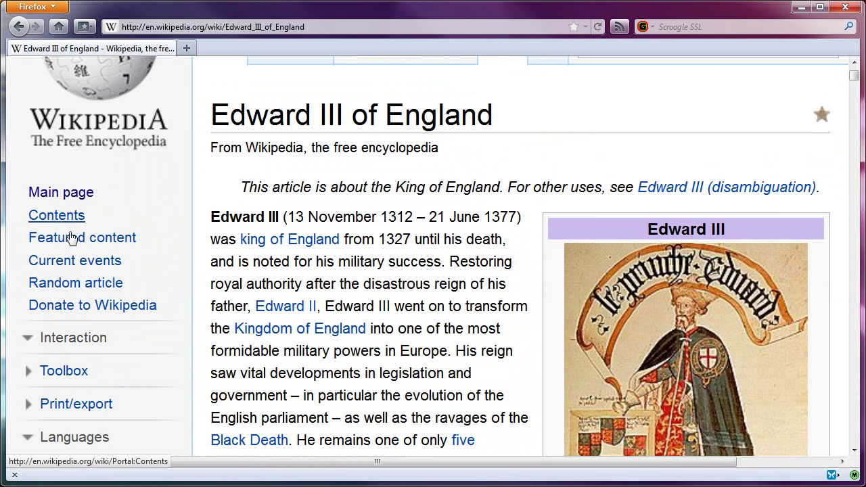
left_click_drag(230, 217, 450, 219)
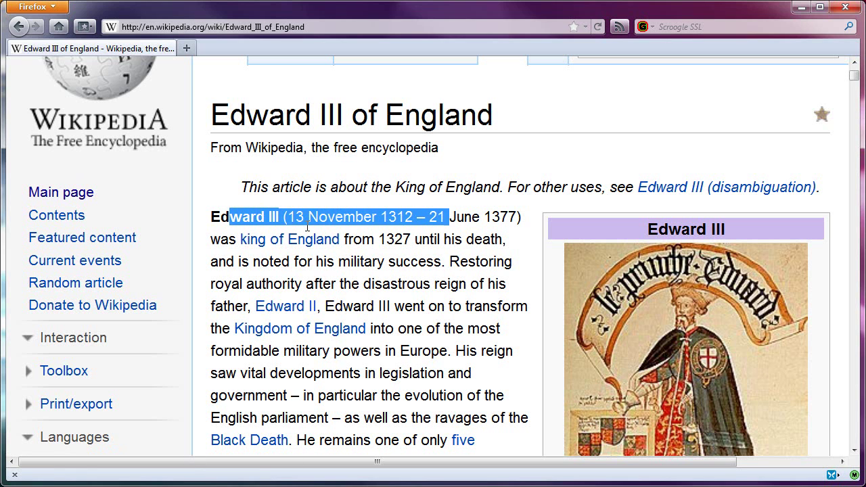
left_click_drag(221, 239, 438, 239)
left_click_drag(217, 262, 480, 262)
left_click_drag(215, 284, 450, 286)
left_click_drag(215, 306, 491, 306)
left_click(492, 305)
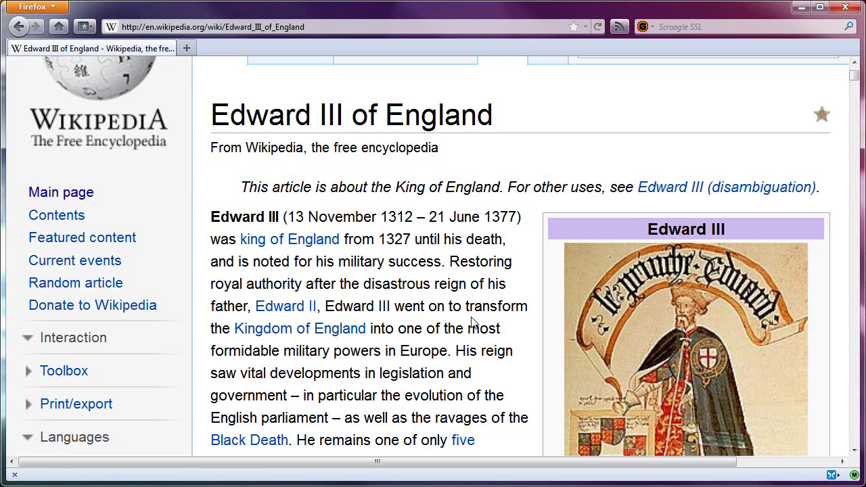
key("ctrl+0")
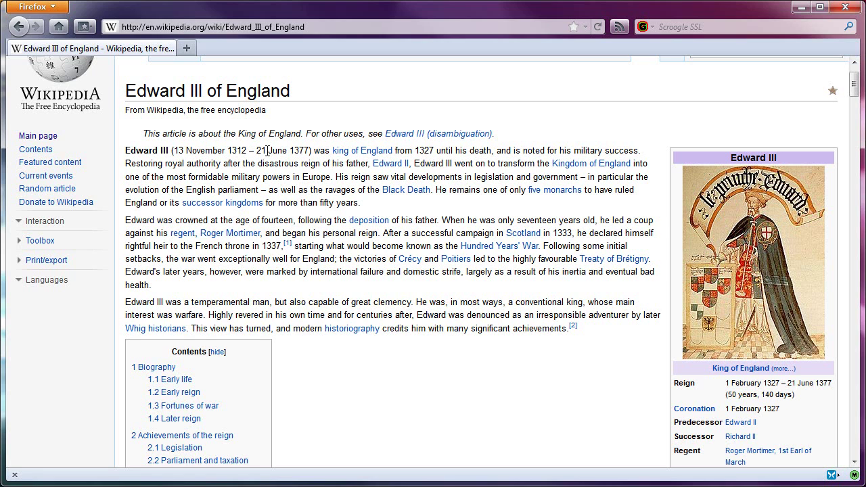
Set View > Page Style to No Style so the article shows unstyled
key("alt+v")
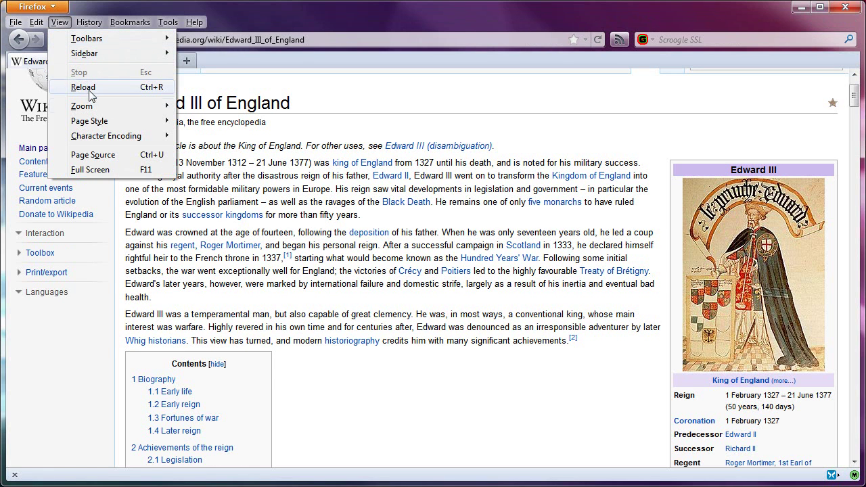
mouse_move(114, 125)
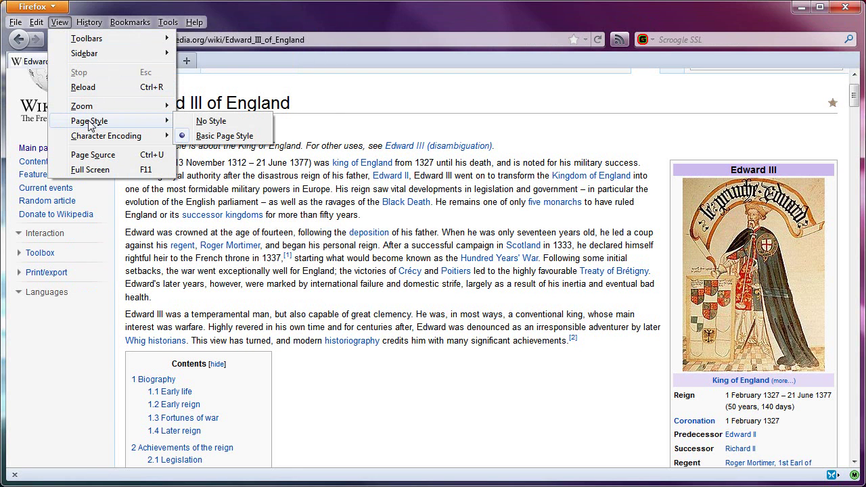
left_click(211, 121)
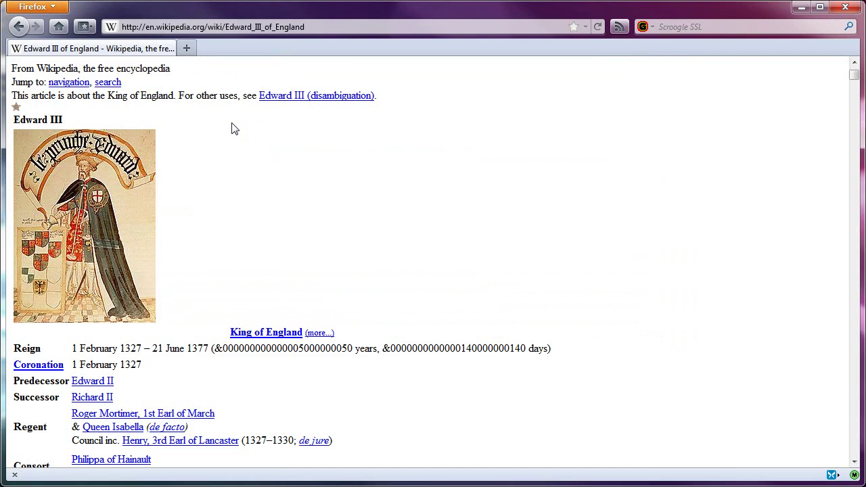
Zoom the unstyled article to about 170%
scroll(242, 177, "down", 5)
scroll(245, 177, "down", 10)
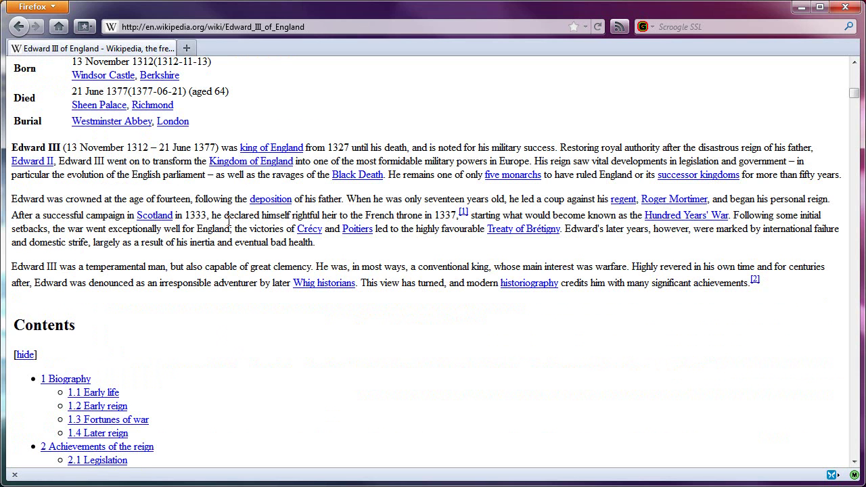
scroll(228, 220, "up", 15)
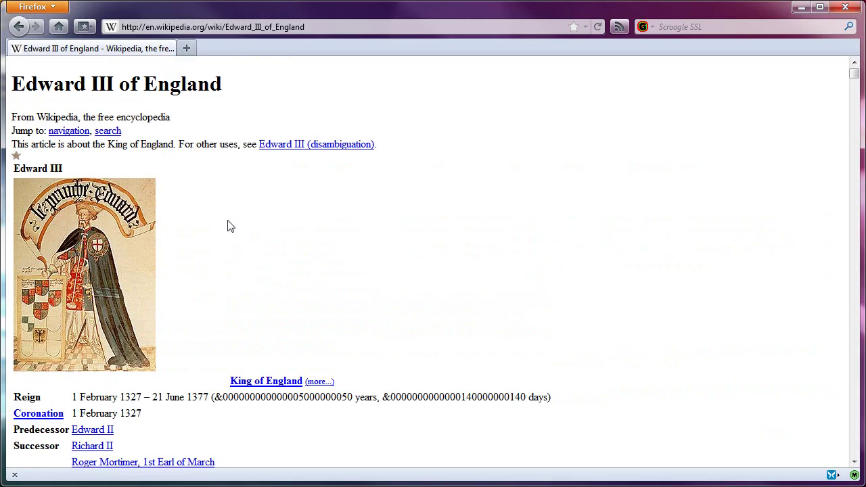
scroll(229, 227, "up", 5)
scroll(229, 226, "down", 10)
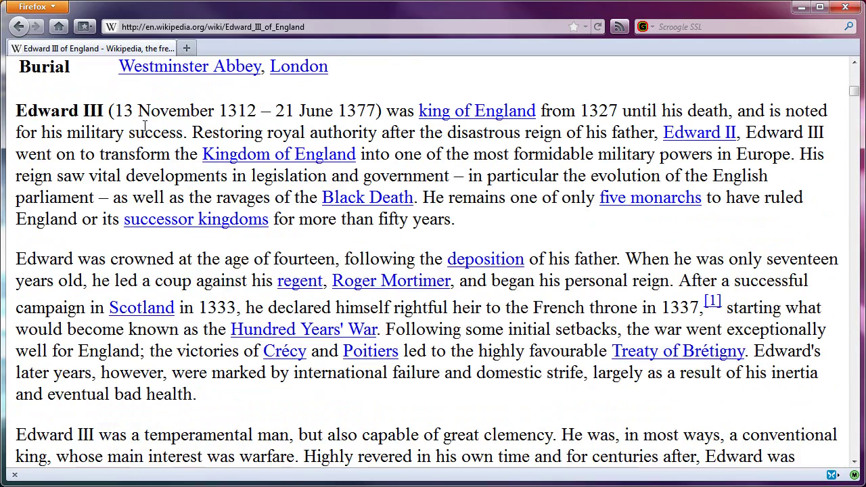
Select parts of the first two intro lines, then clear the selection
left_click_drag(39, 112, 697, 112)
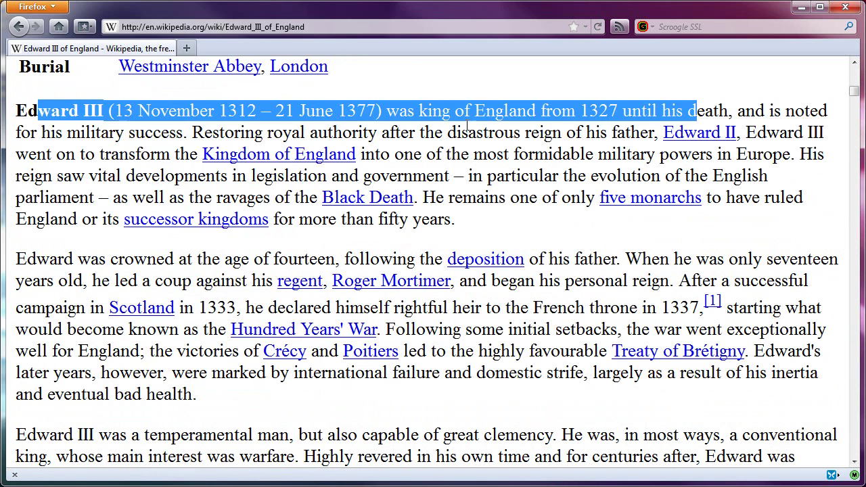
left_click_drag(56, 132, 462, 132)
left_click(96, 157)
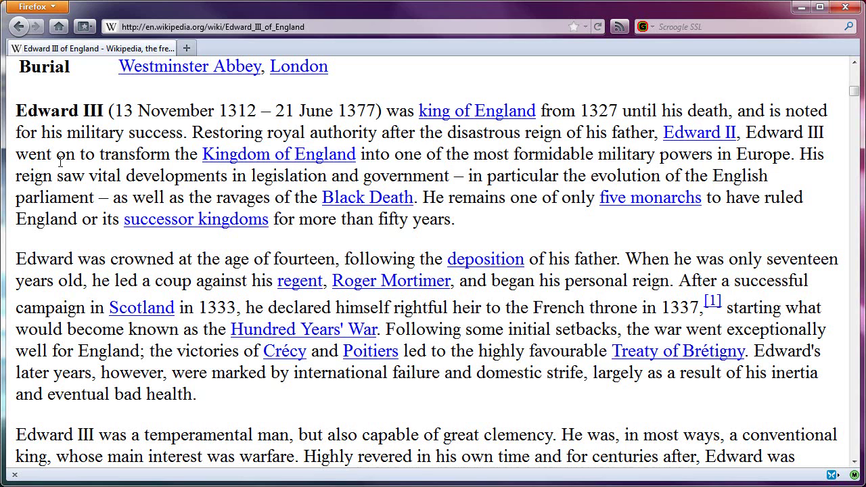
left_click(35, 7)
Open Options on the Content settings and bring up the Advanced font settings
mouse_move(187, 101)
left_click(251, 90)
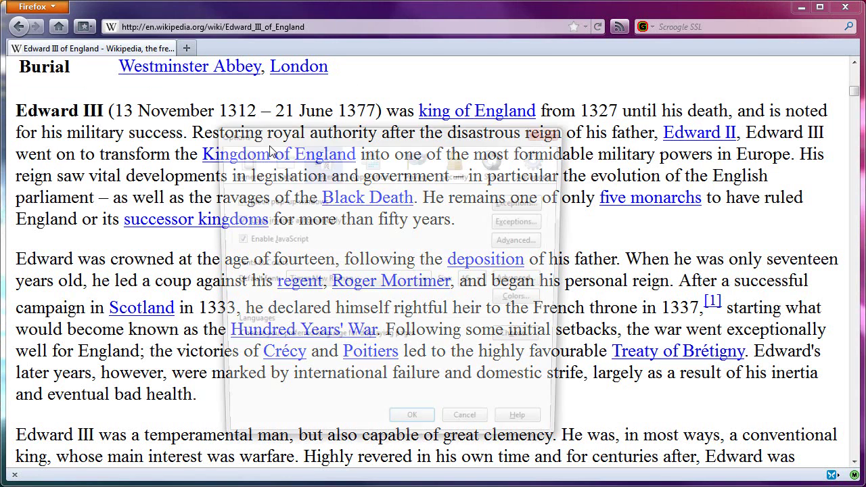
left_click(239, 166)
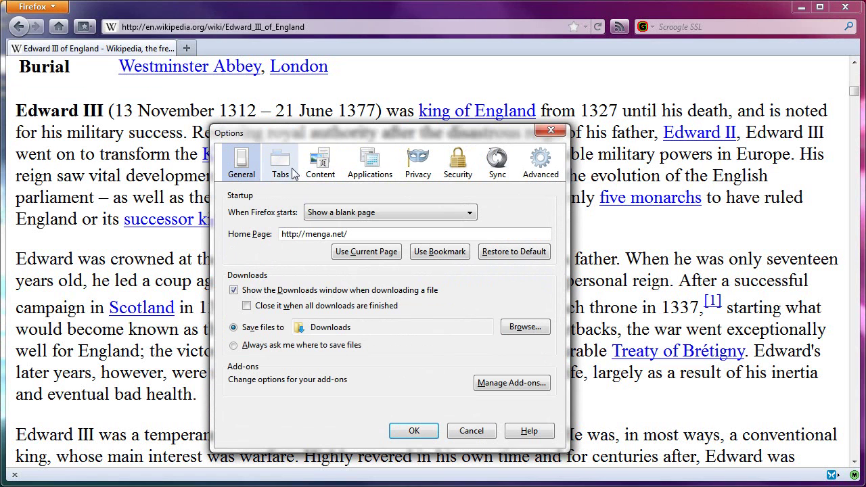
left_click(324, 163)
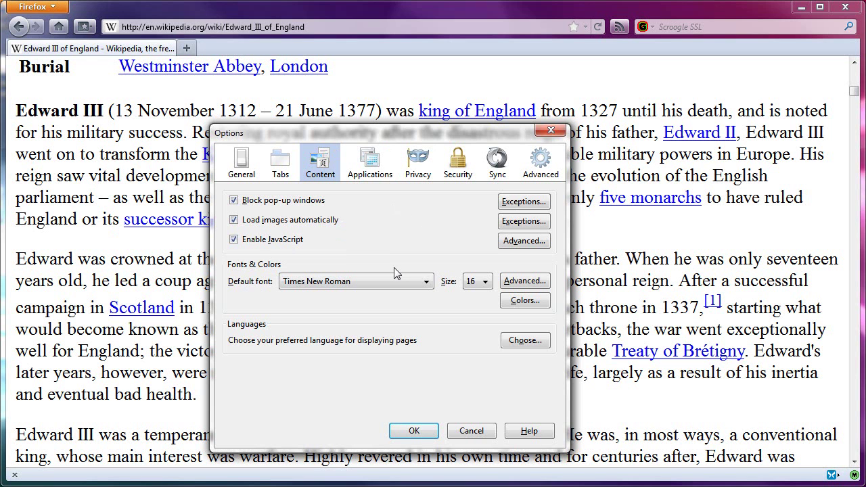
left_click(534, 283)
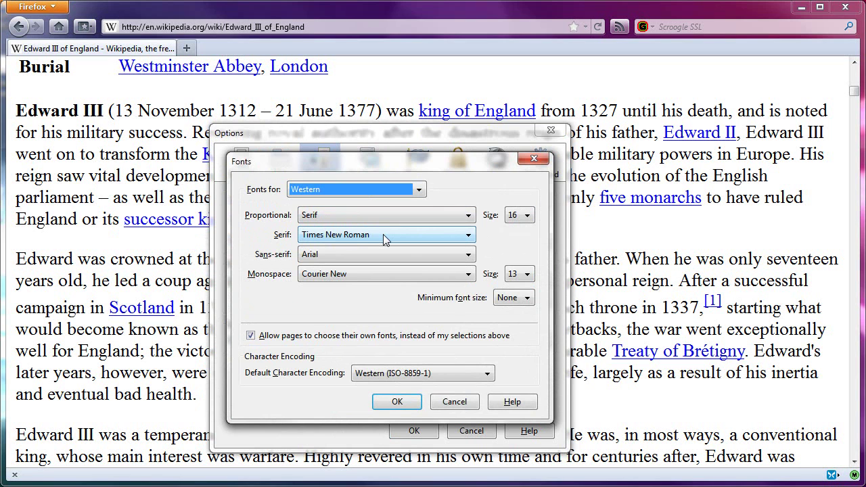
Keep the proportional font as Sans Serif with Arial and confirm both dialogs
left_click(369, 217)
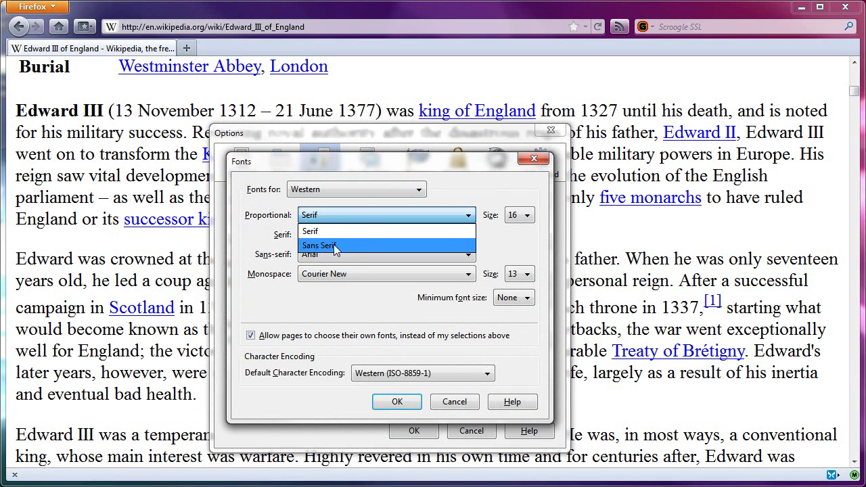
left_click(338, 244)
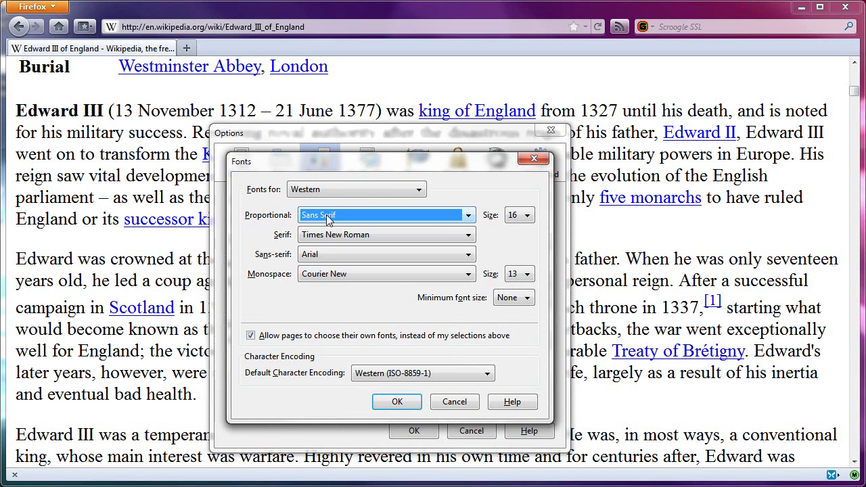
left_click(321, 254)
left_click(263, 254)
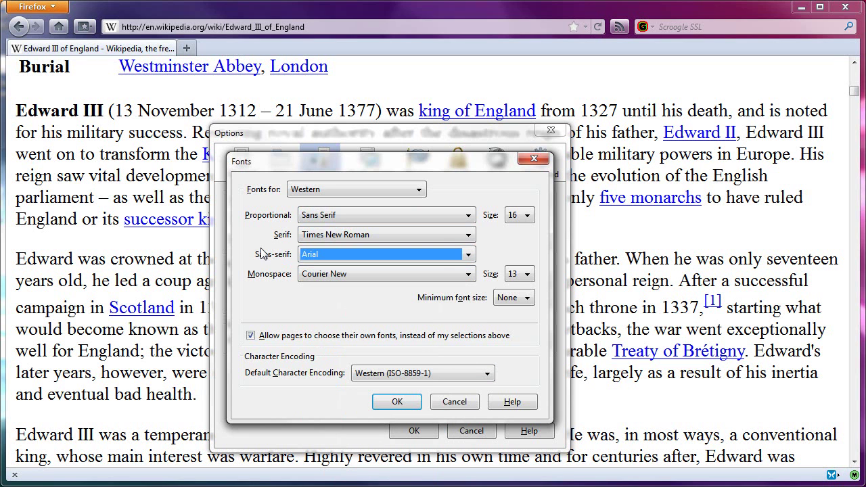
left_click(274, 215)
left_click(352, 213)
left_click(336, 216)
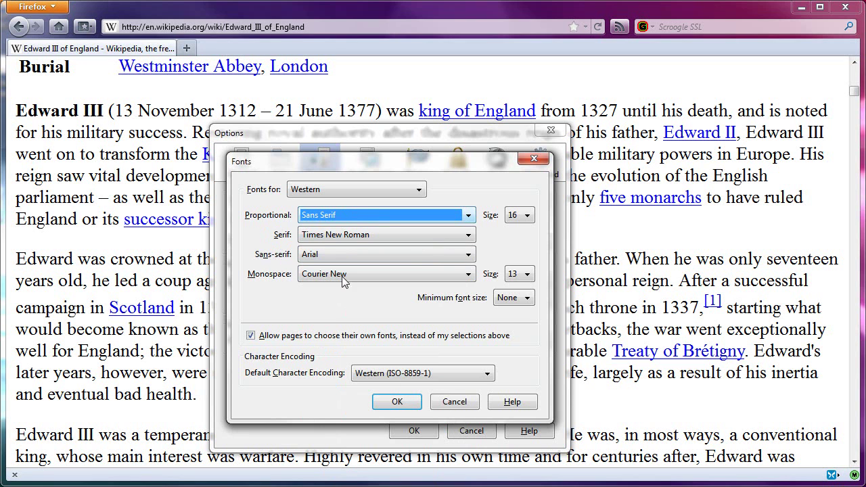
left_click(397, 402)
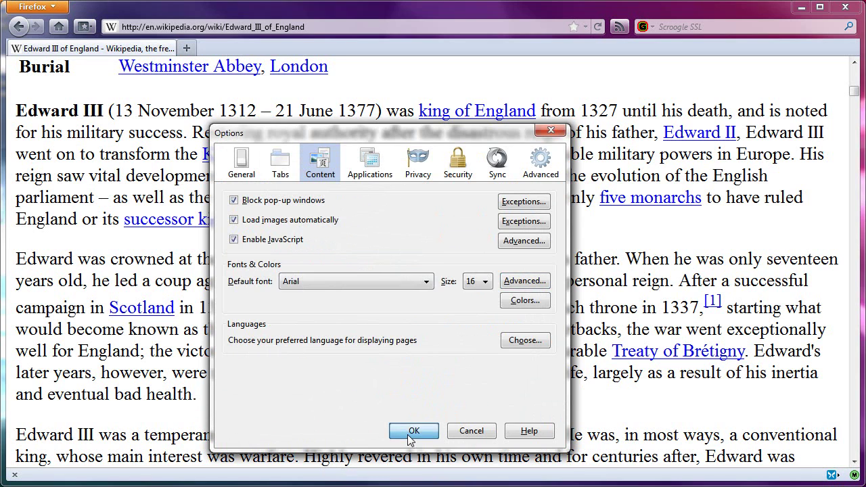
left_click(410, 433)
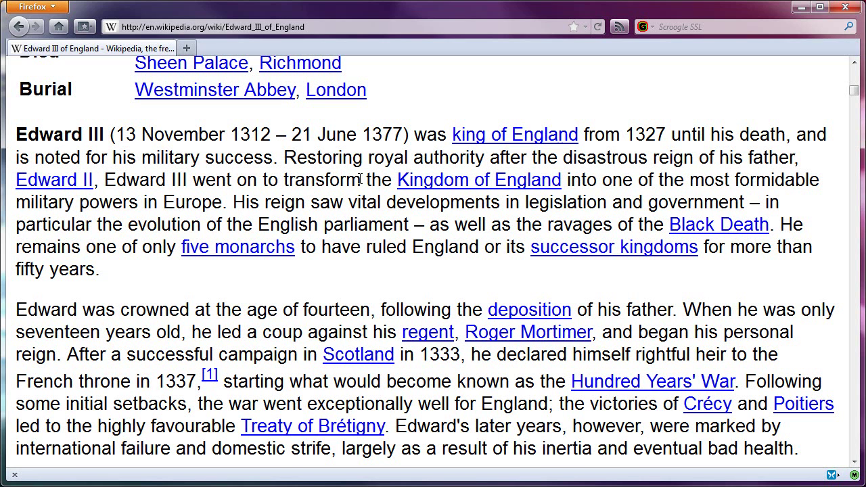
Scroll through the Arial-rendered article, then open and close the Firefox menu
scroll(253, 193, "down", 8)
scroll(253, 199, "up", 3)
scroll(253, 203, "up", 5)
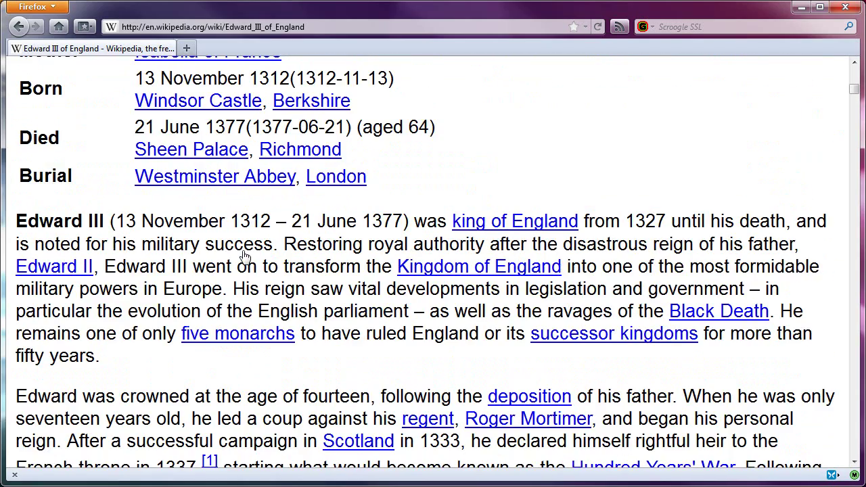
scroll(245, 256, "down", 2)
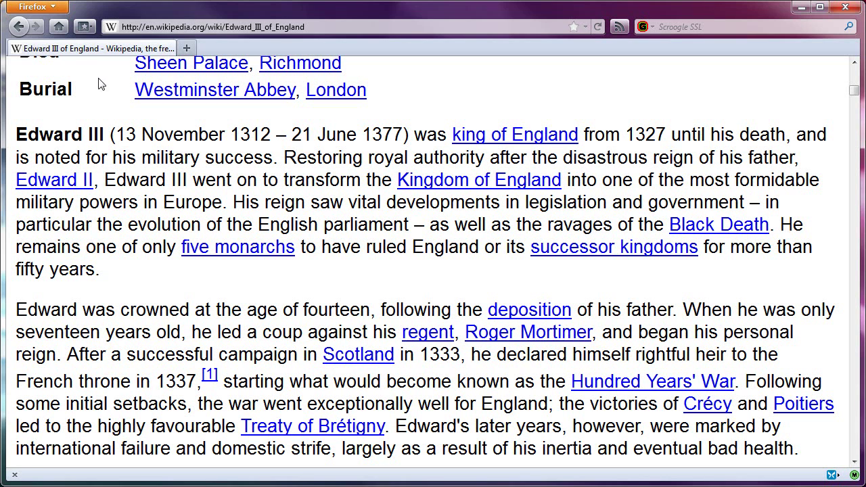
left_click(42, 8)
left_click(320, 179)
Change the proportional default font back to Serif (Times New Roman) and apply Options
left_click(42, 8)
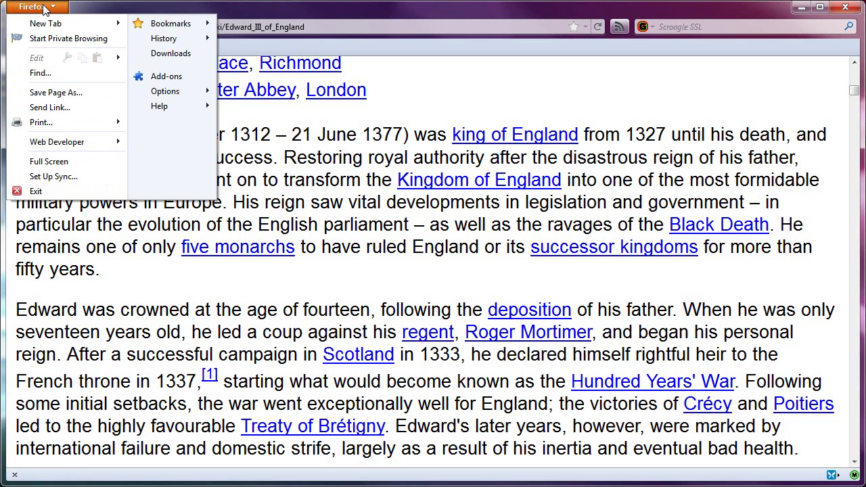
mouse_move(176, 95)
left_click(383, 98)
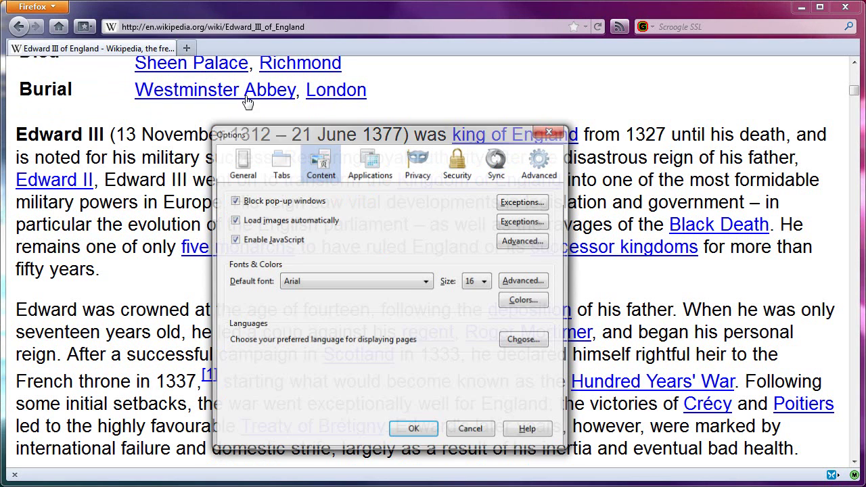
left_click(522, 282)
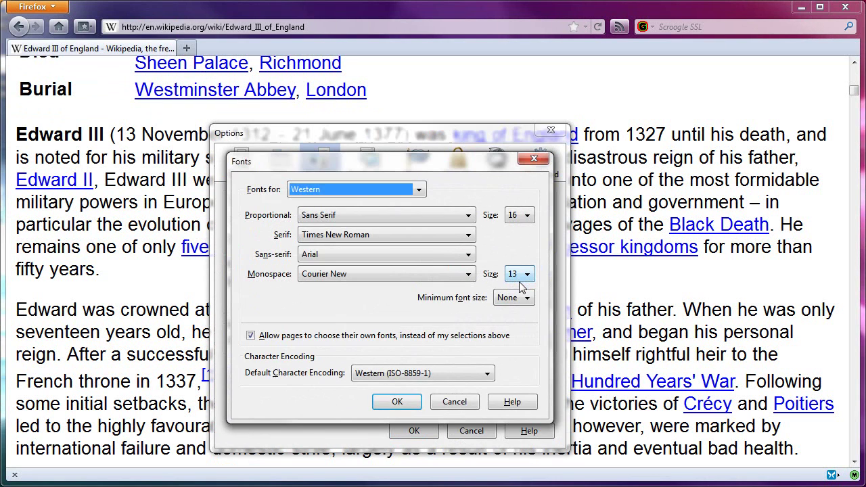
left_click(532, 161)
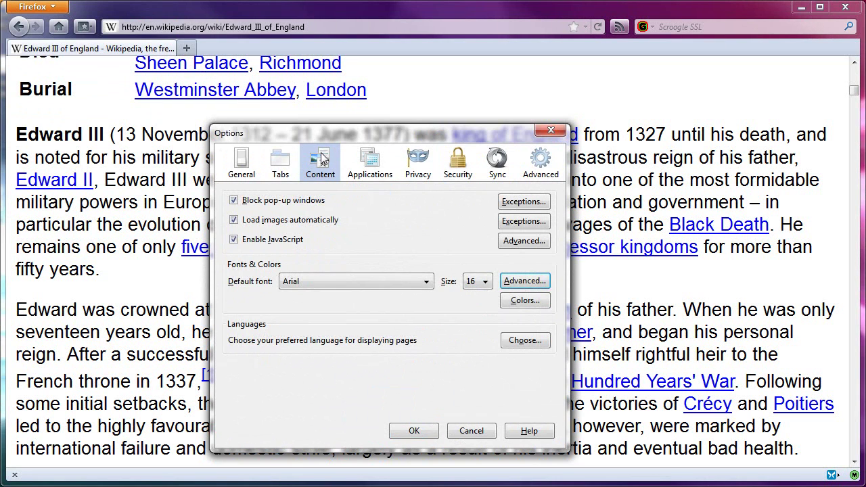
left_click(523, 282)
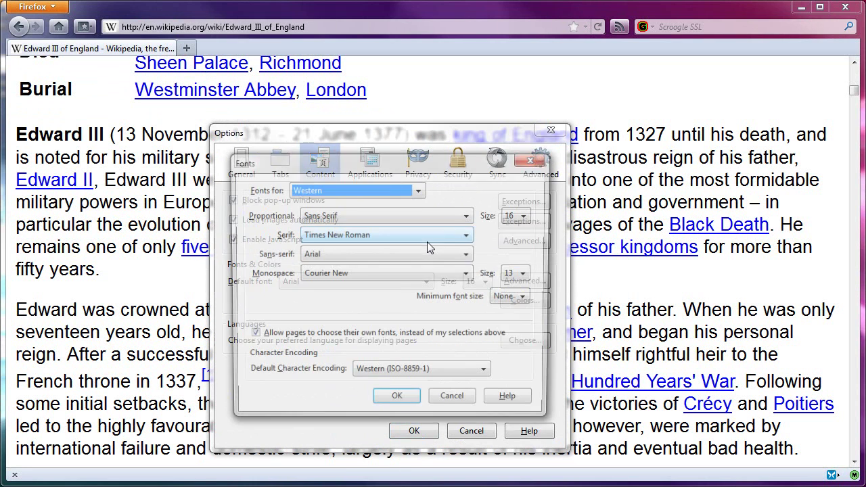
left_click(338, 216)
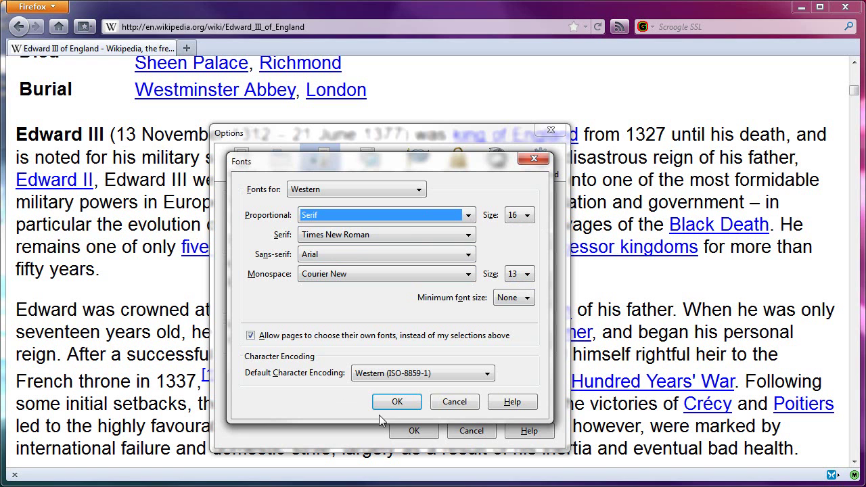
left_click(396, 402)
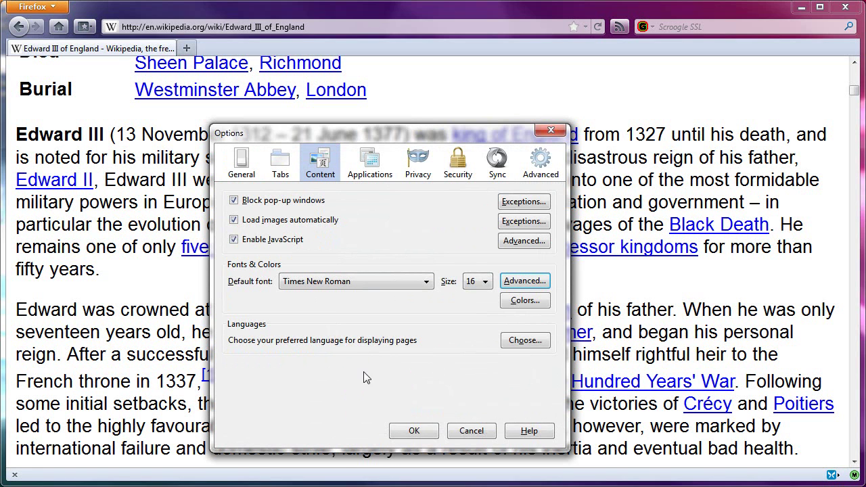
left_click(415, 429)
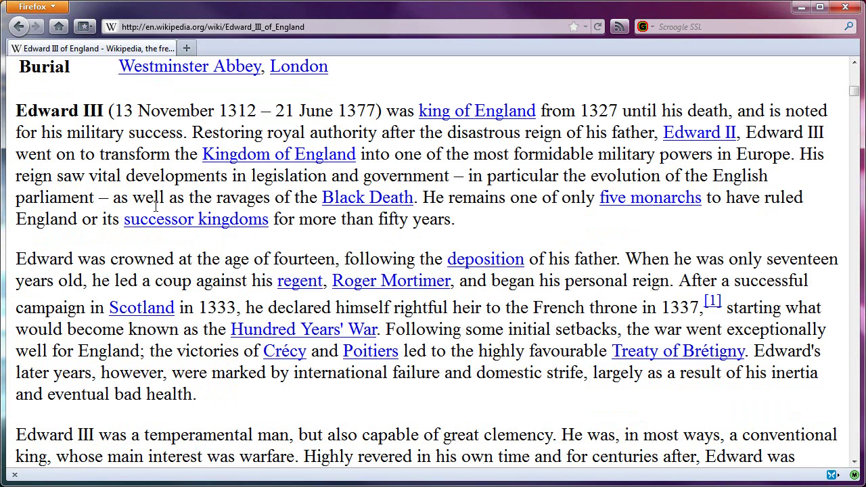
Reset the page zoom to 100% with Ctrl+0 and scroll to the top
key("ctrl+0")
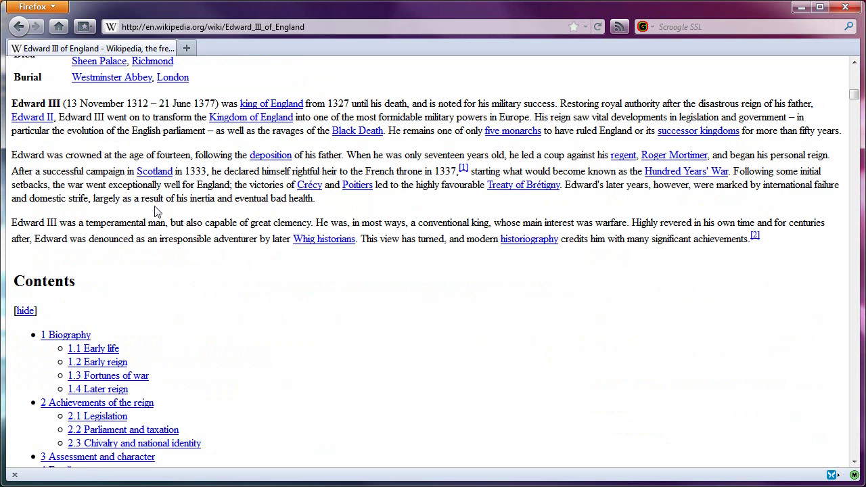
scroll(154, 212, "up", 15)
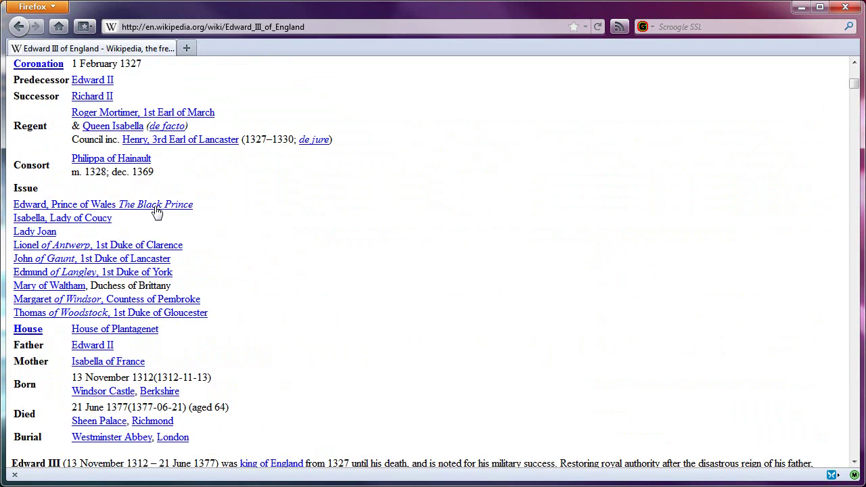
left_click(31, 8)
left_click(227, 183)
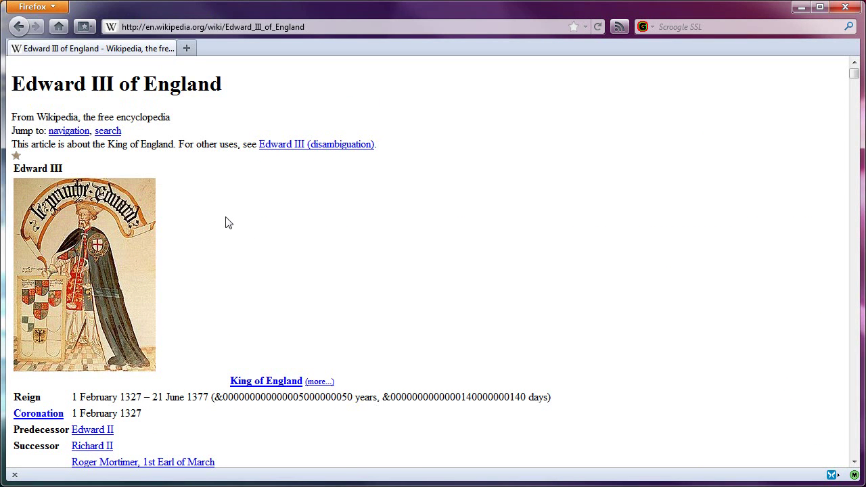
Set View > Page Style back to Basic Page Style
key("alt+v")
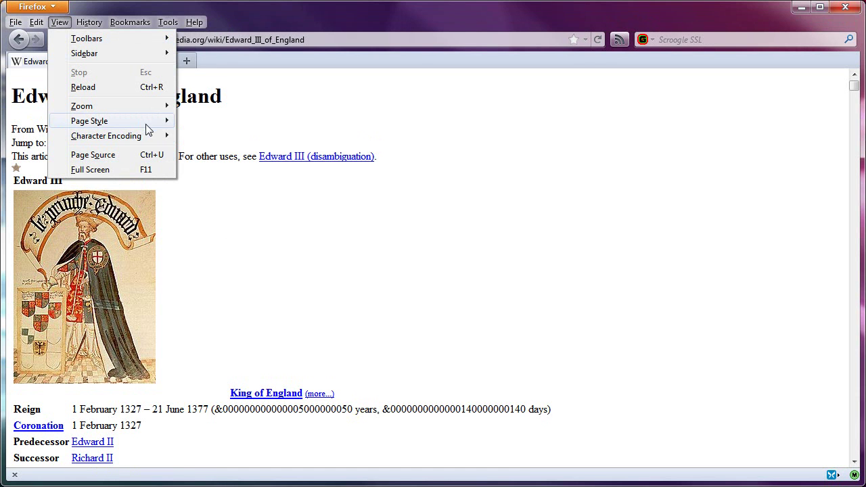
mouse_move(148, 123)
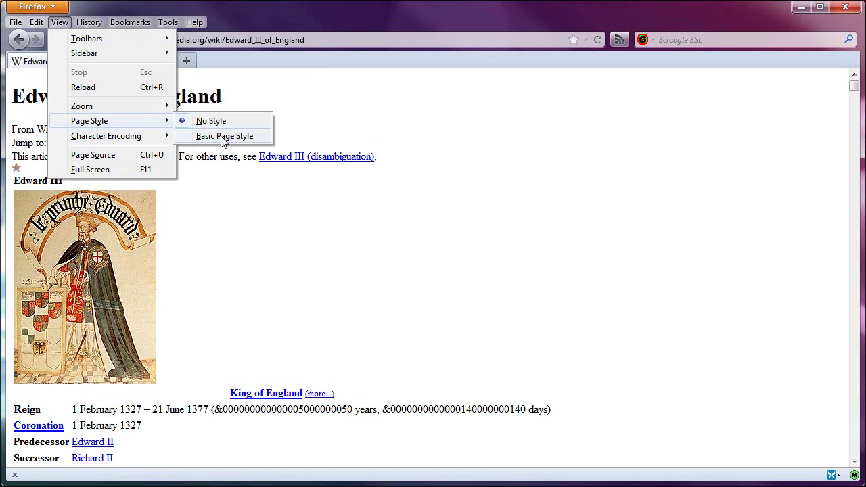
left_click(224, 136)
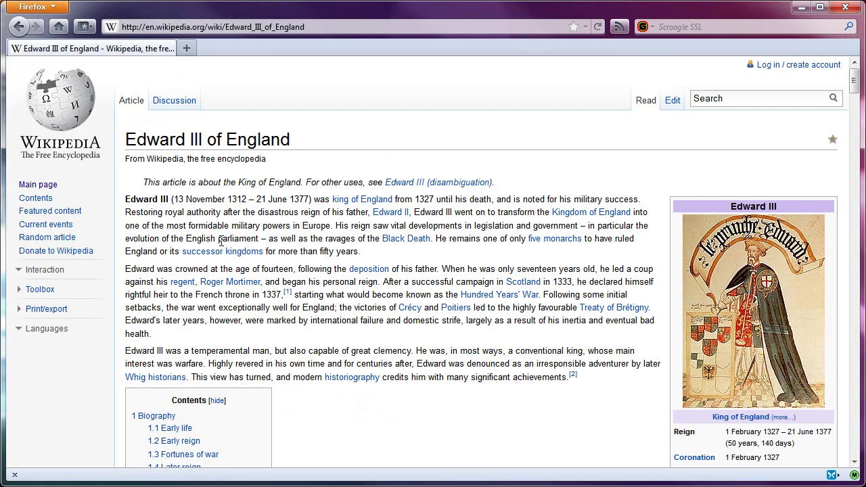